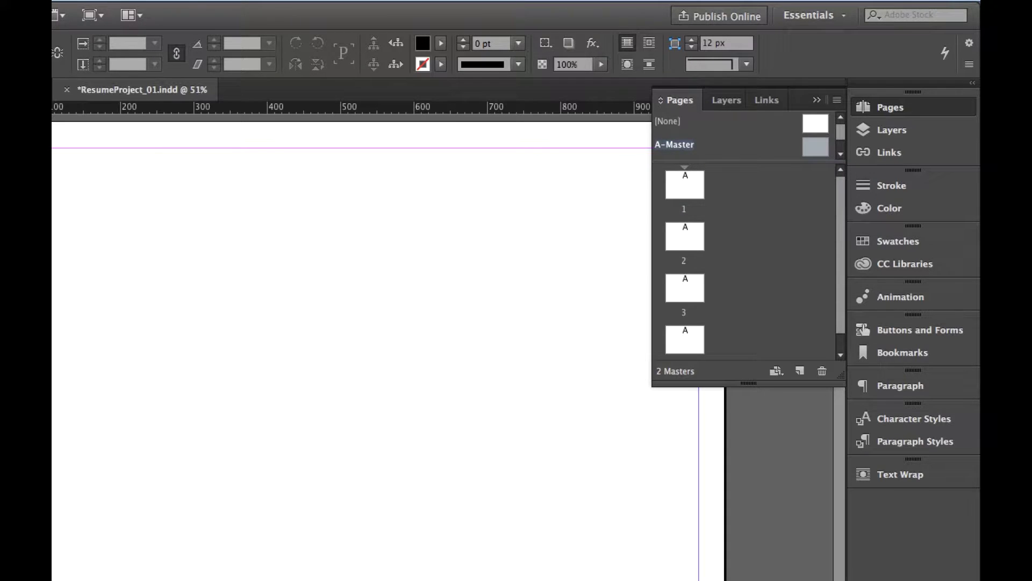
- Draw and delete a test ellipse on A-Master, then switch to the Rectangle Tool
drag(64, 258, 90, 271)
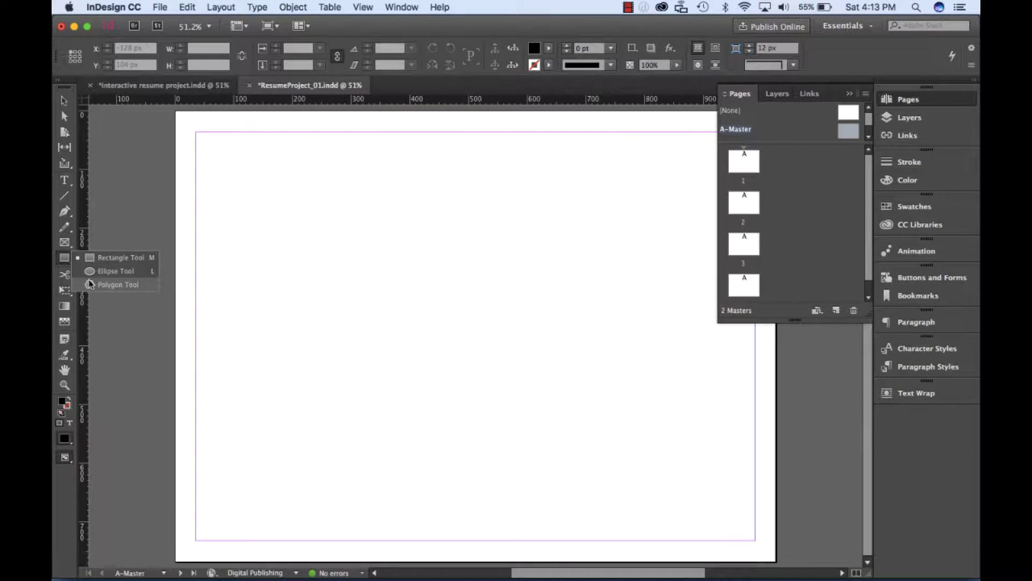
drag(226, 194, 376, 329)
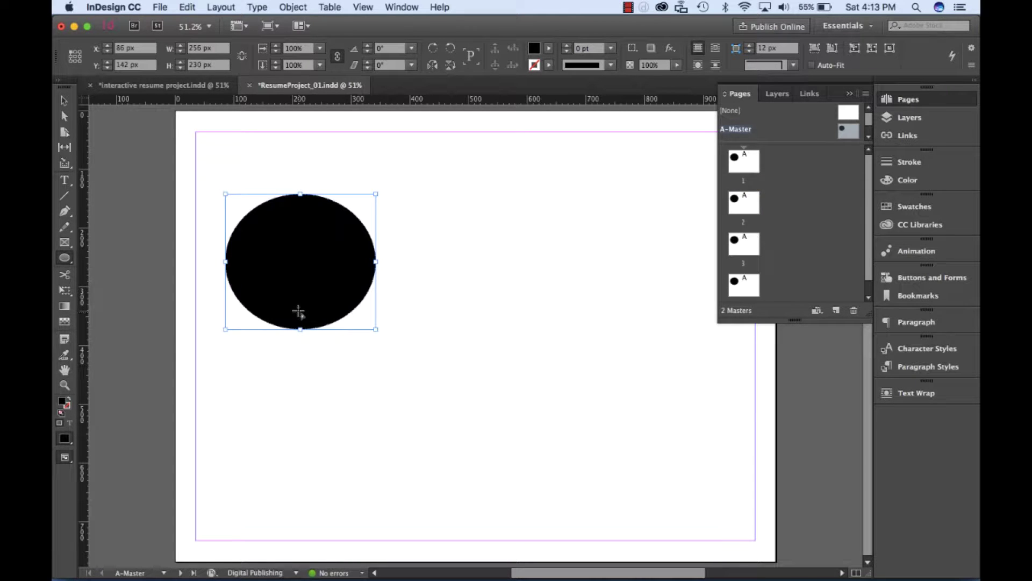
key(Delete)
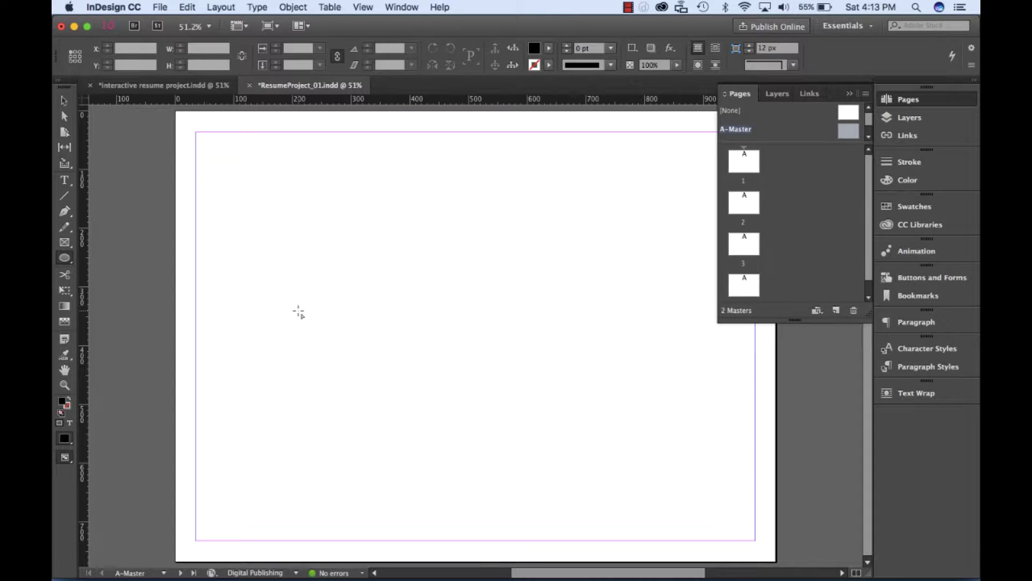
click(64, 259)
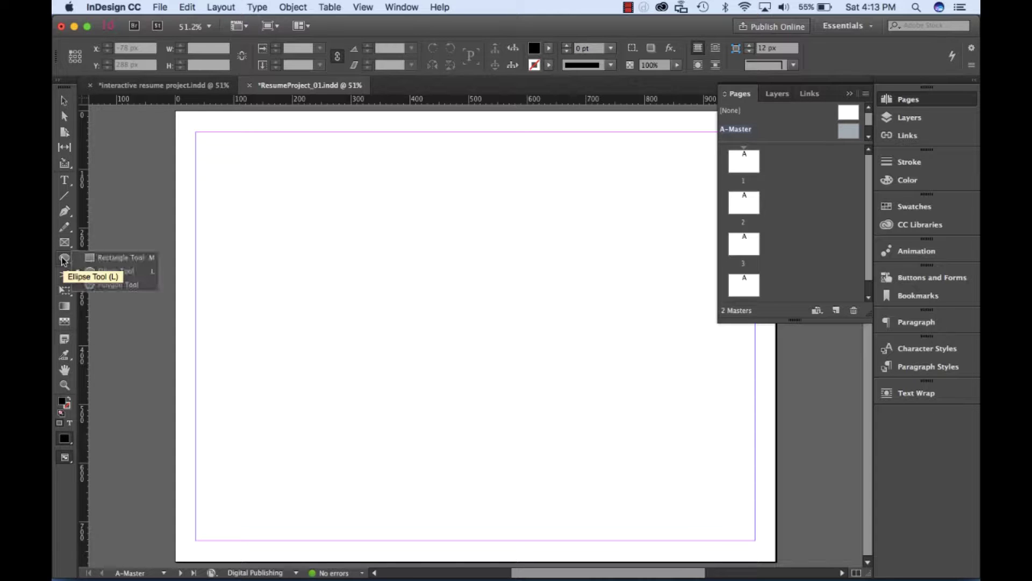
click(99, 260)
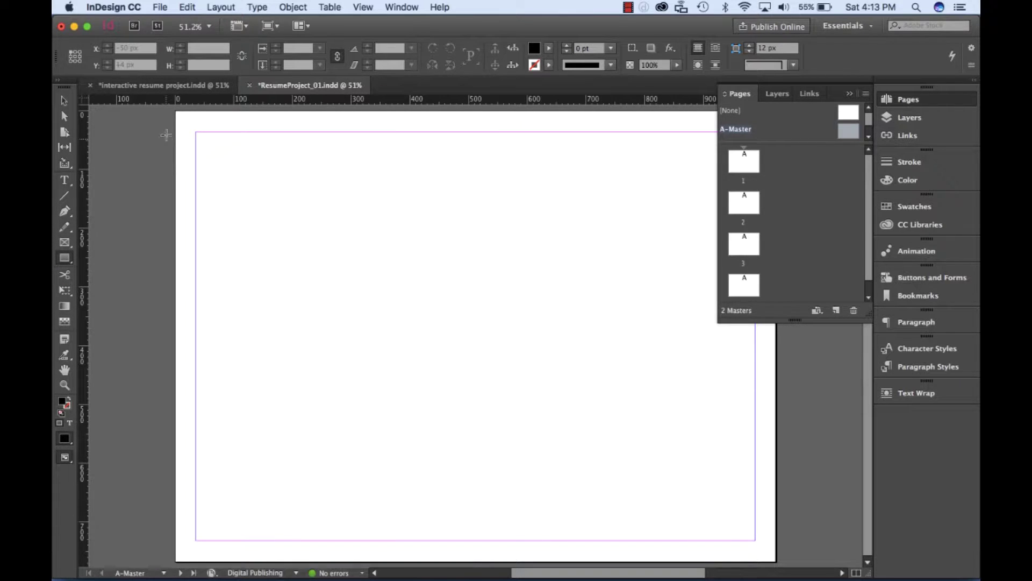
- Draw a black rectangle over the entire A-Master page and collapse the Pages panel
mouse_move(171, 111)
mouse_down()
mouse_move(247, 175)
mouse_move(363, 202)
mouse_move(366, 453)
mouse_move(439, 531)
mouse_move(551, 551)
mouse_move(699, 544)
mouse_move(777, 564)
mouse_up()
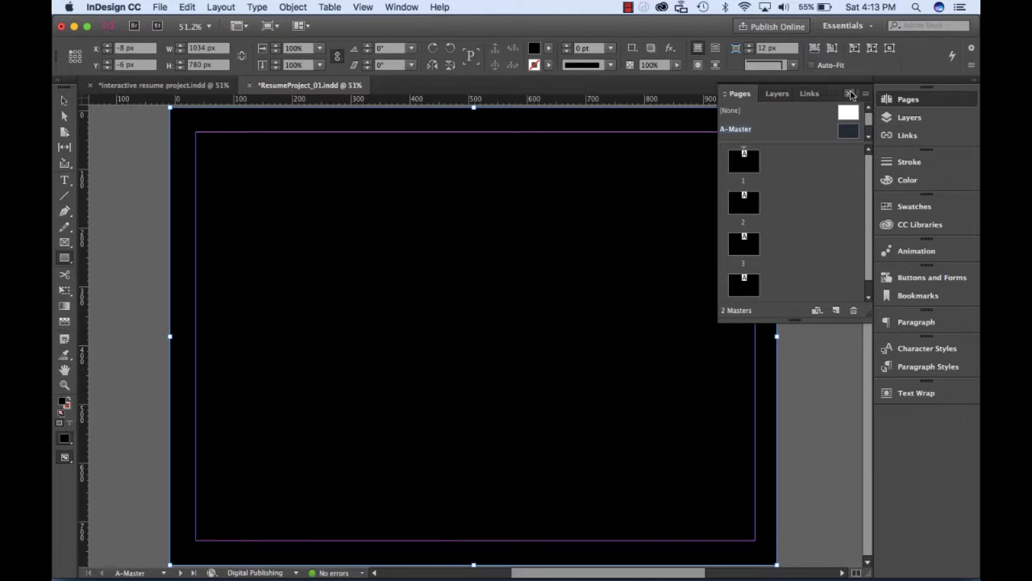
click(851, 94)
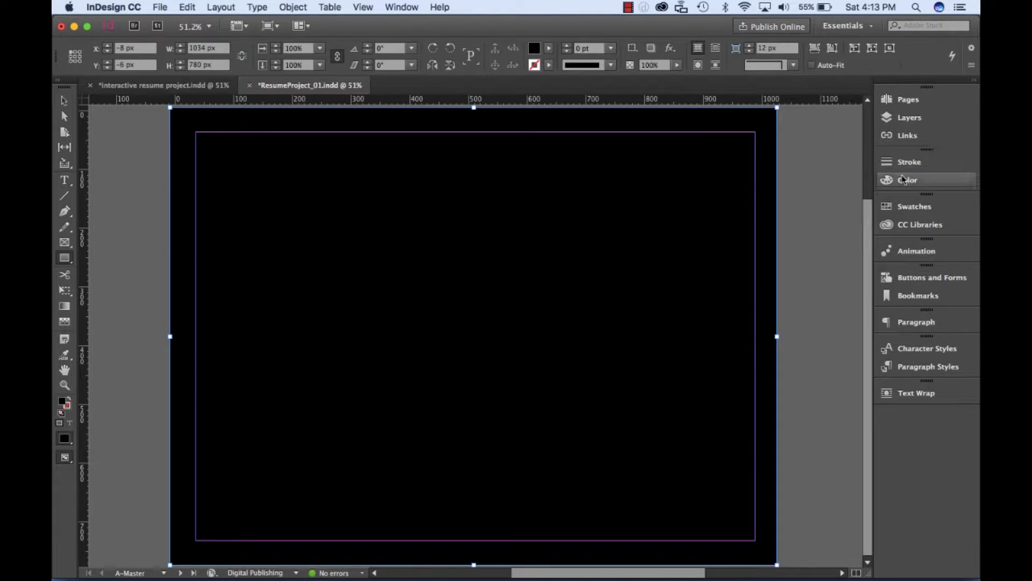
- Fill the background rectangle with Colorful_Theme swatch R=231 G=224 B=228 at 50% tint
click(903, 208)
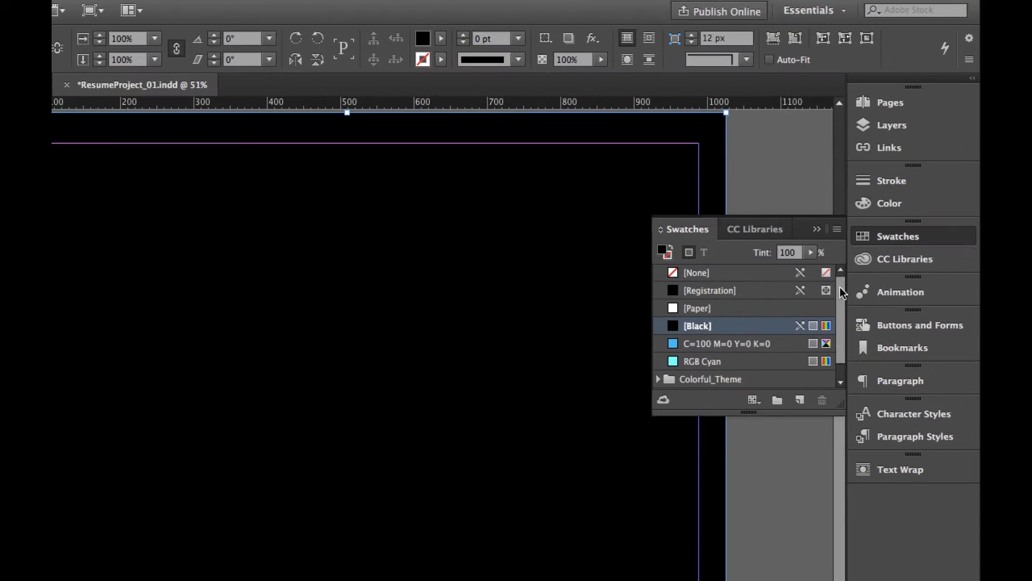
scroll(863, 316, down, 1)
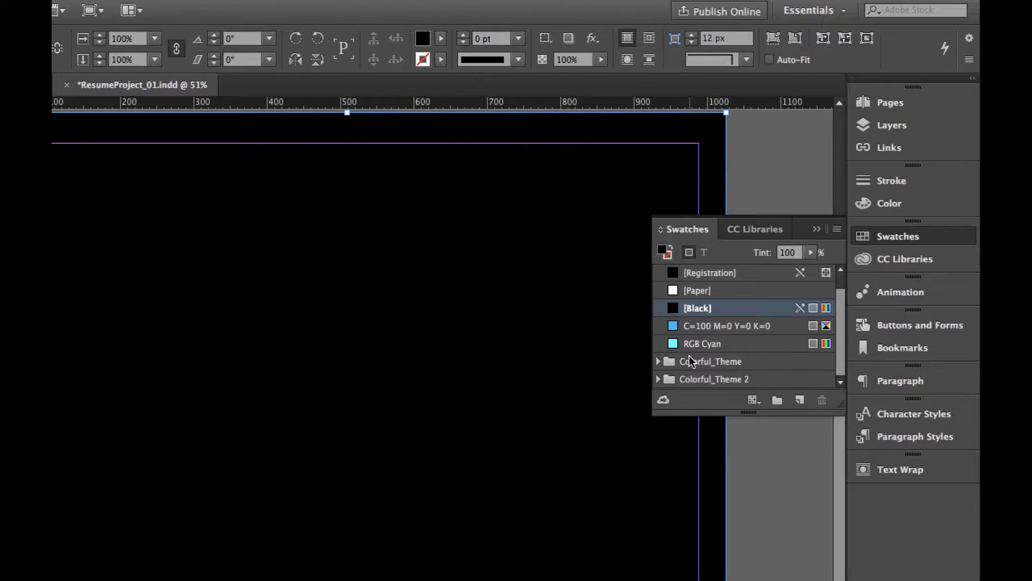
click(659, 362)
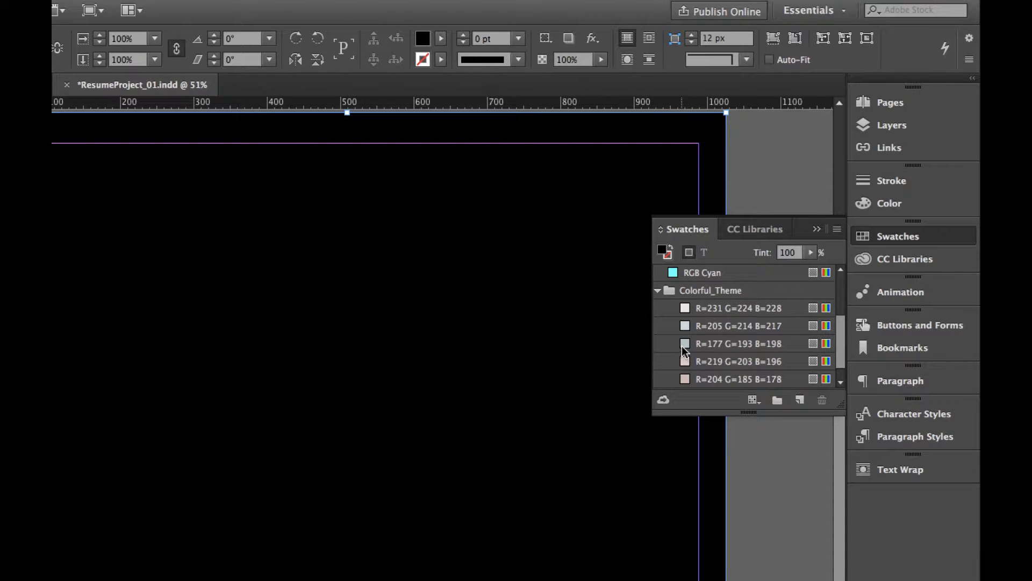
click(701, 312)
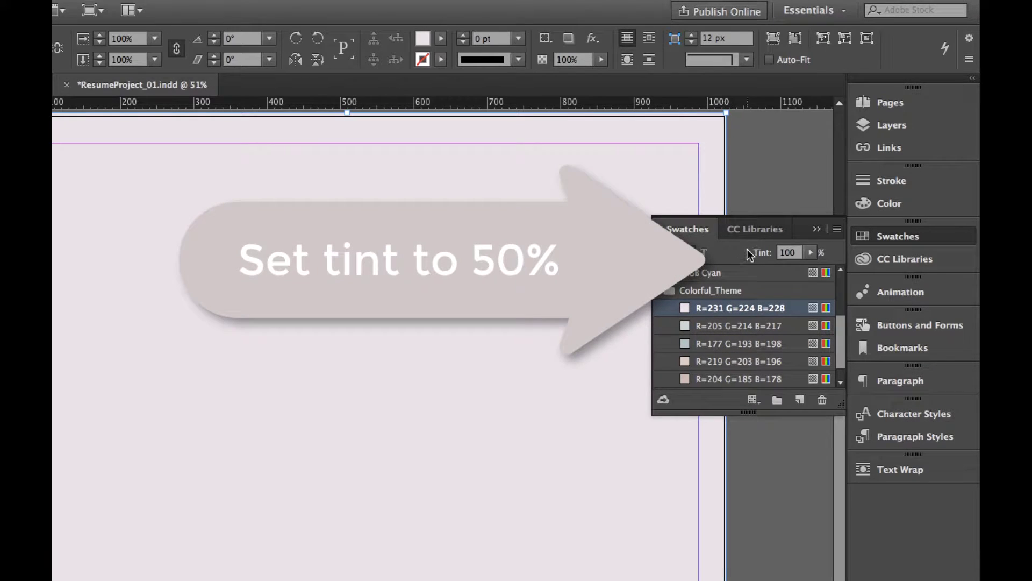
click(811, 253)
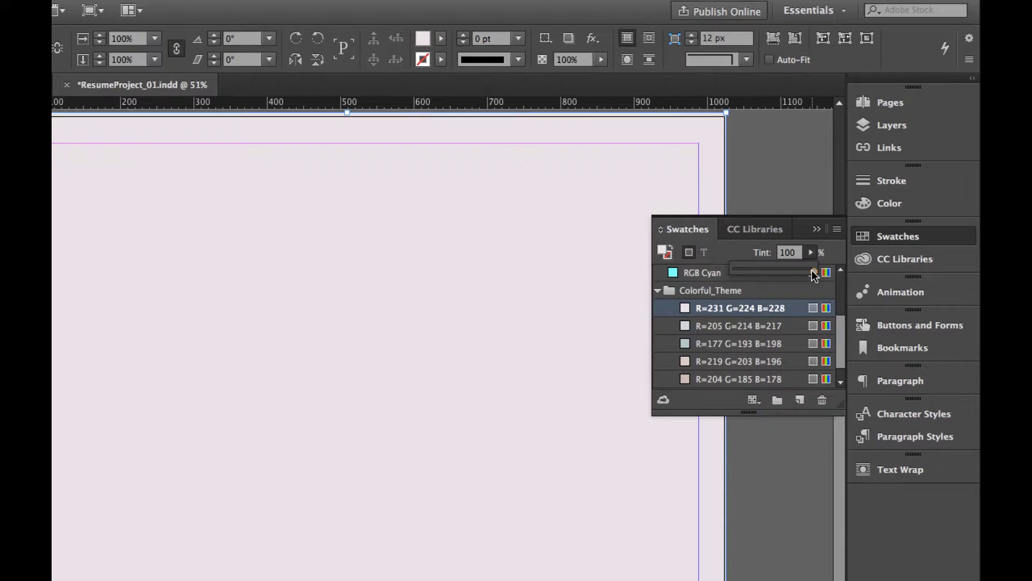
drag(808, 270, 774, 276)
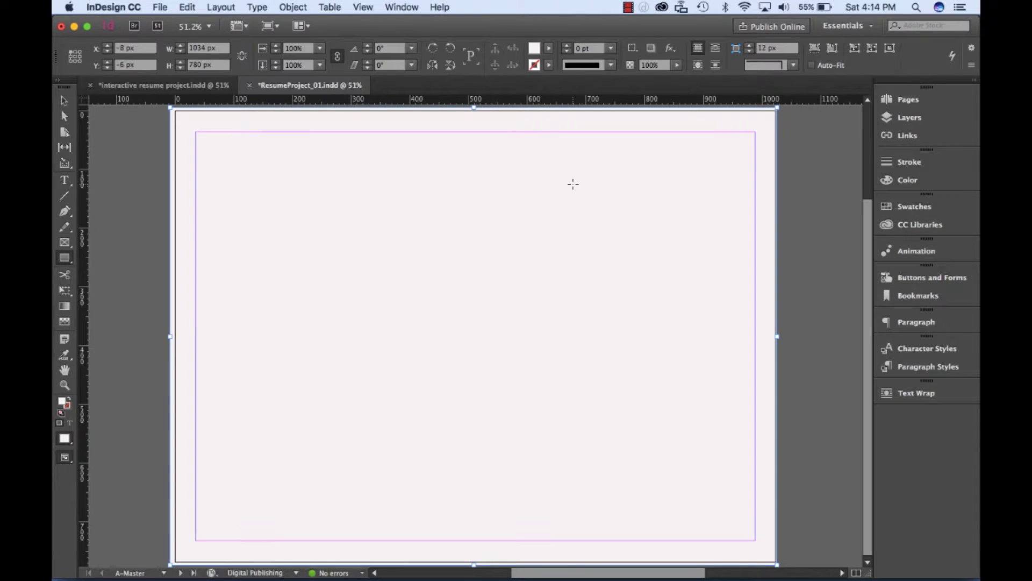
- Lock the pale full-page background rectangle, then zoom out to view the page
key(v)
right_click(235, 182)
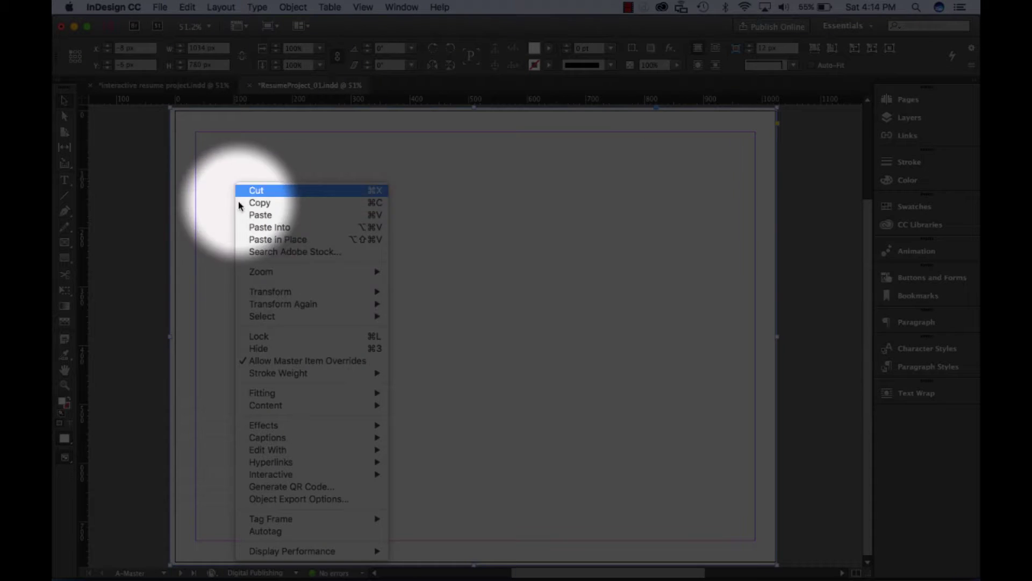
click(269, 337)
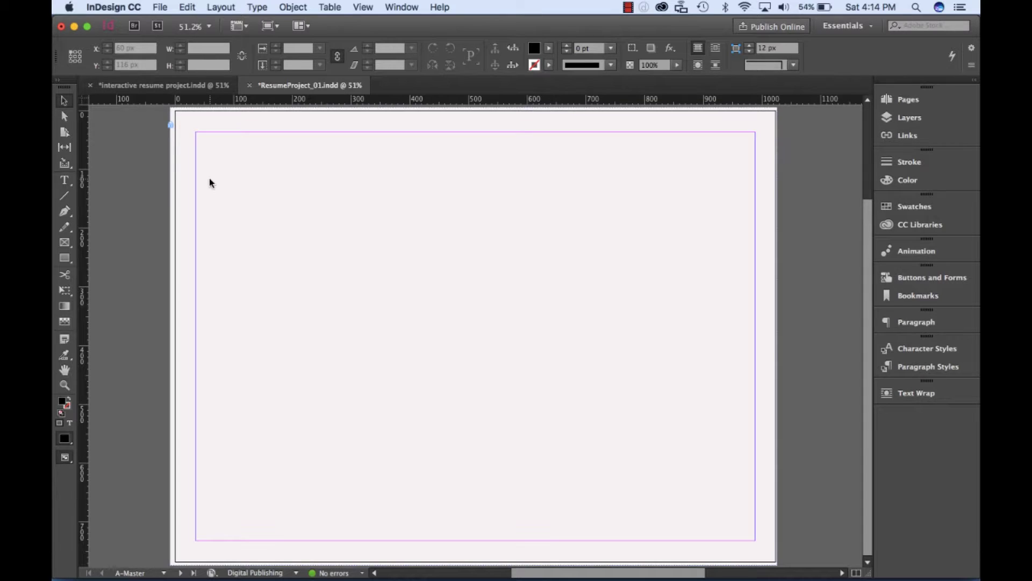
key(super+minus)
key(super+minus)
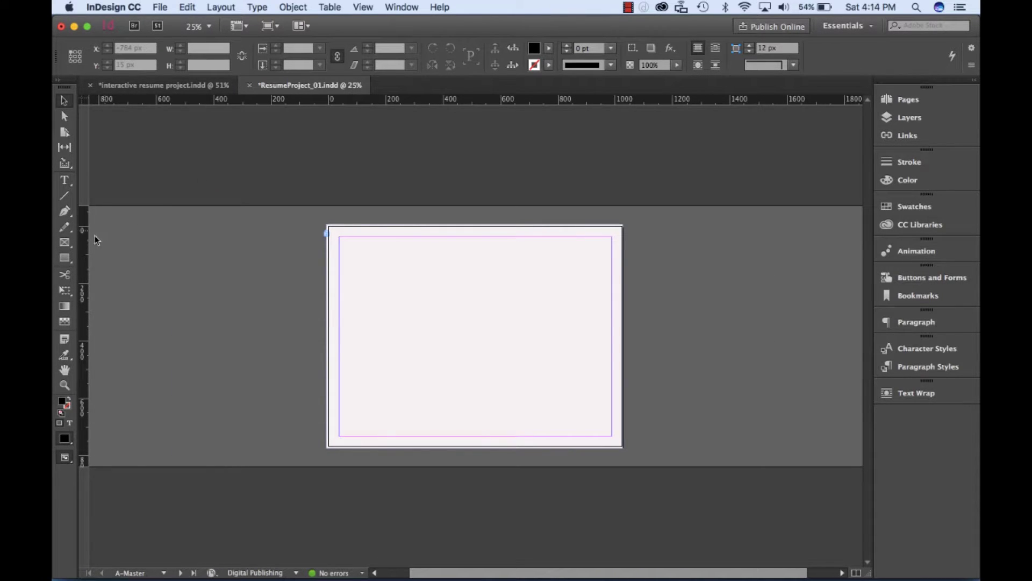
- Draw a 346 × 788 px full-height rectangle along the page's left edge
click(64, 259)
click(95, 255)
key(super+equal)
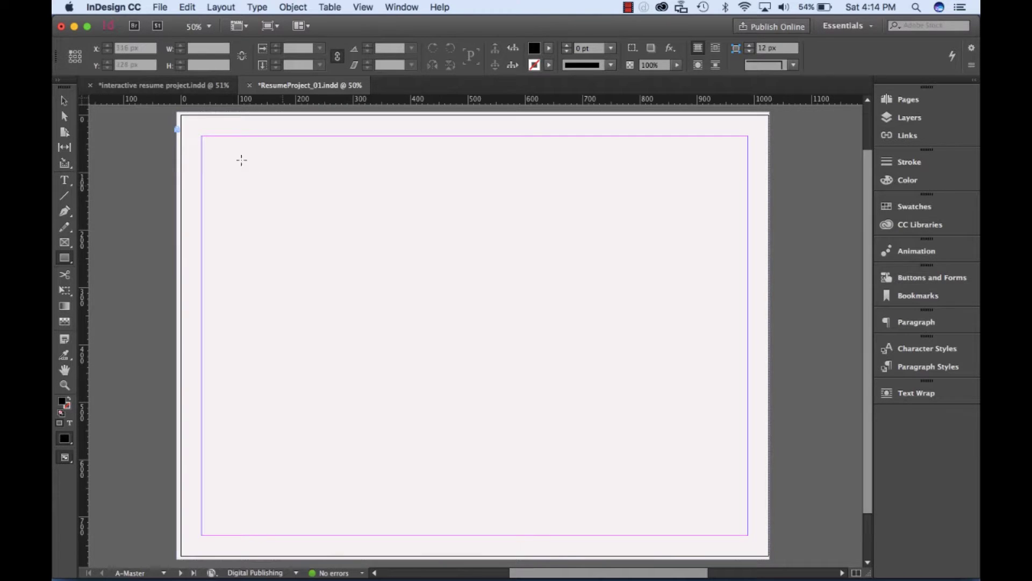
drag(173, 109, 371, 559)
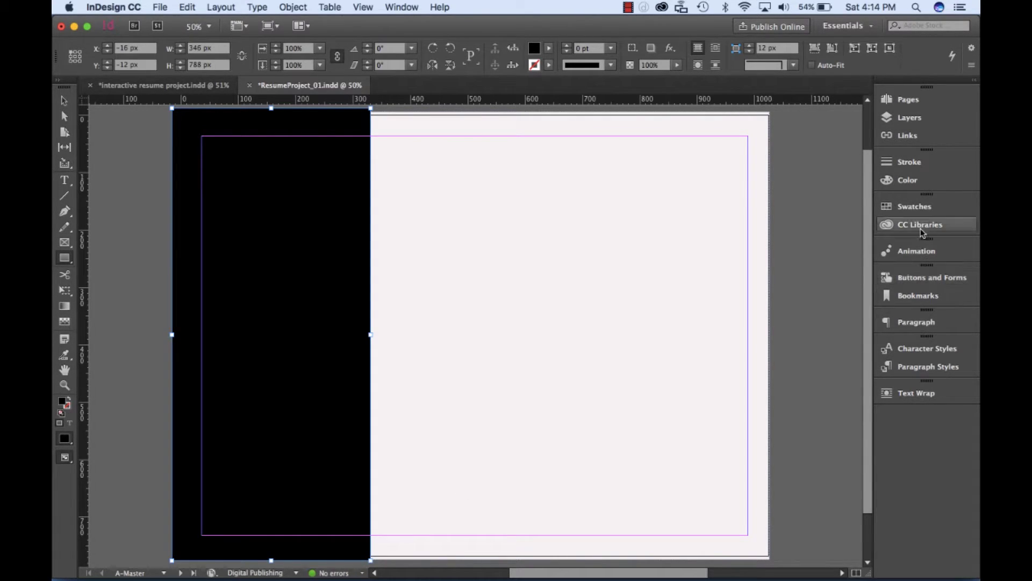
- Fill the sidebar with swatch R=177 G=193 B=198 and collapse the Swatches panel
click(903, 207)
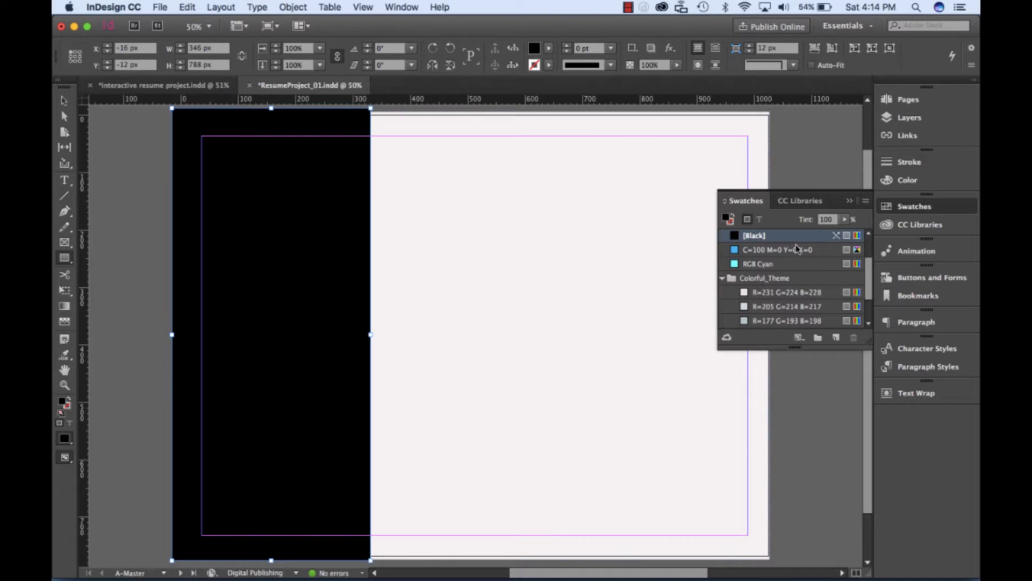
scroll(870, 286, down, 2)
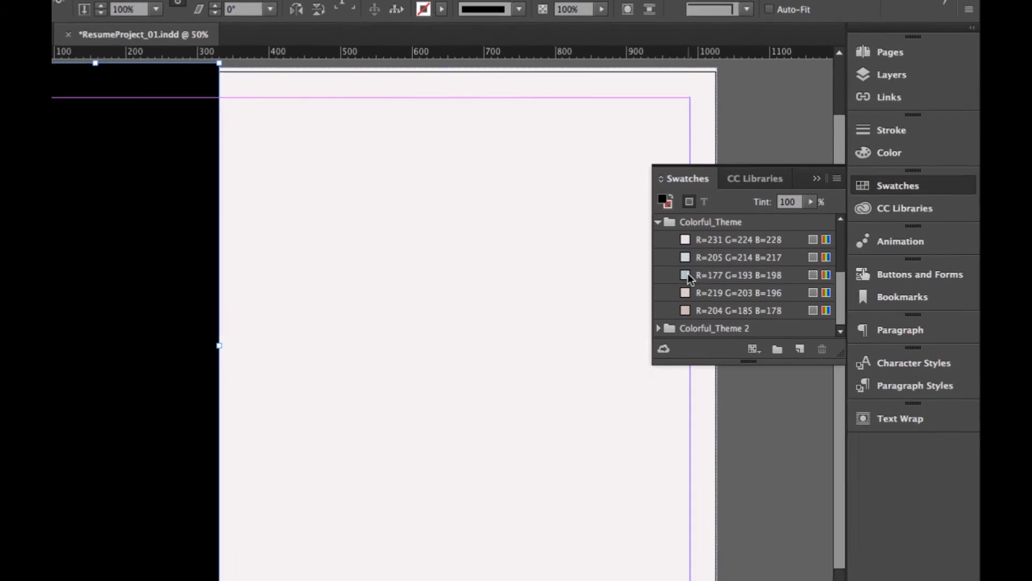
click(747, 279)
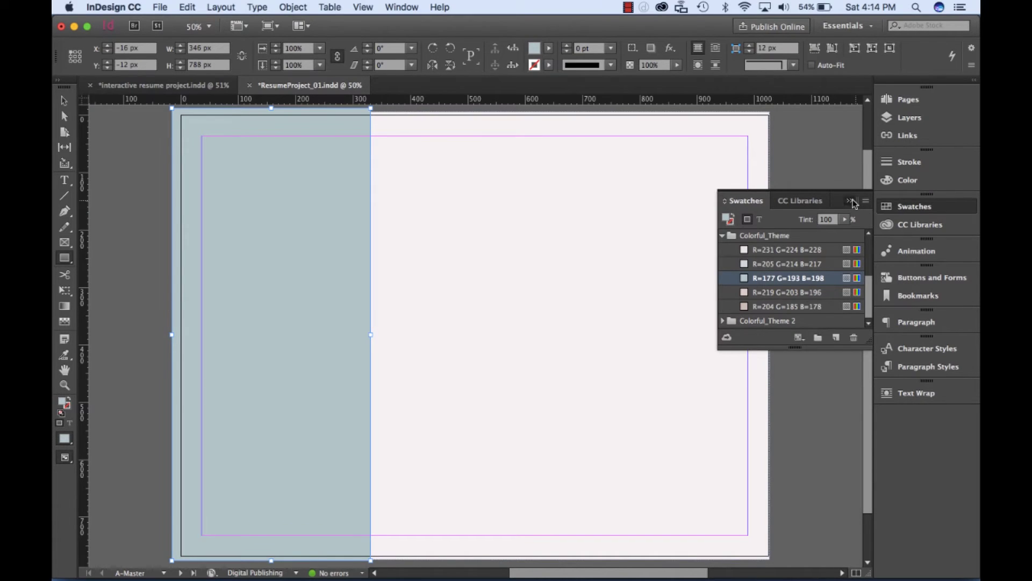
click(852, 201)
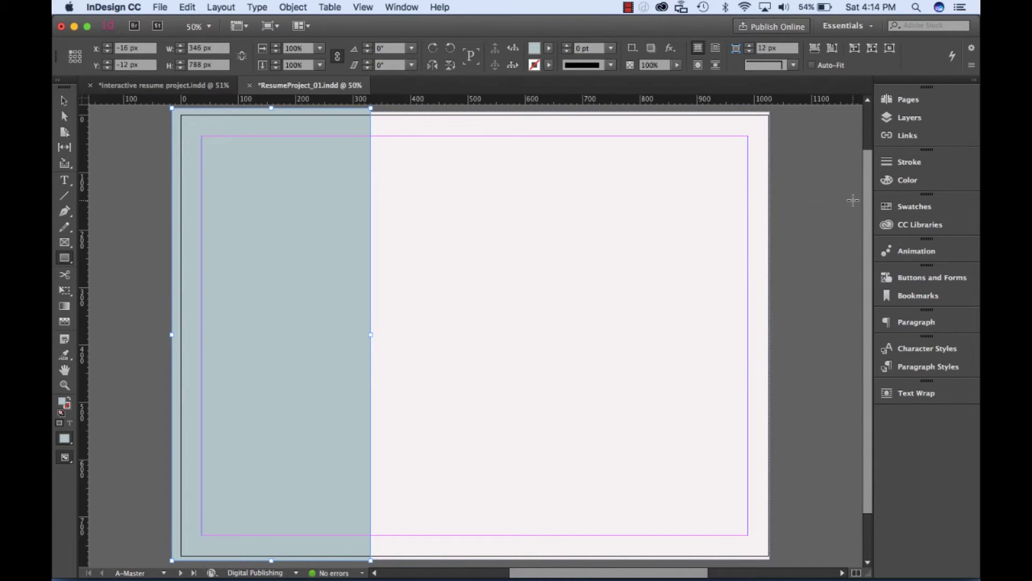
click(63, 101)
- Lock the blue-grey sidebar rectangle from its context menu
right_click(243, 200)
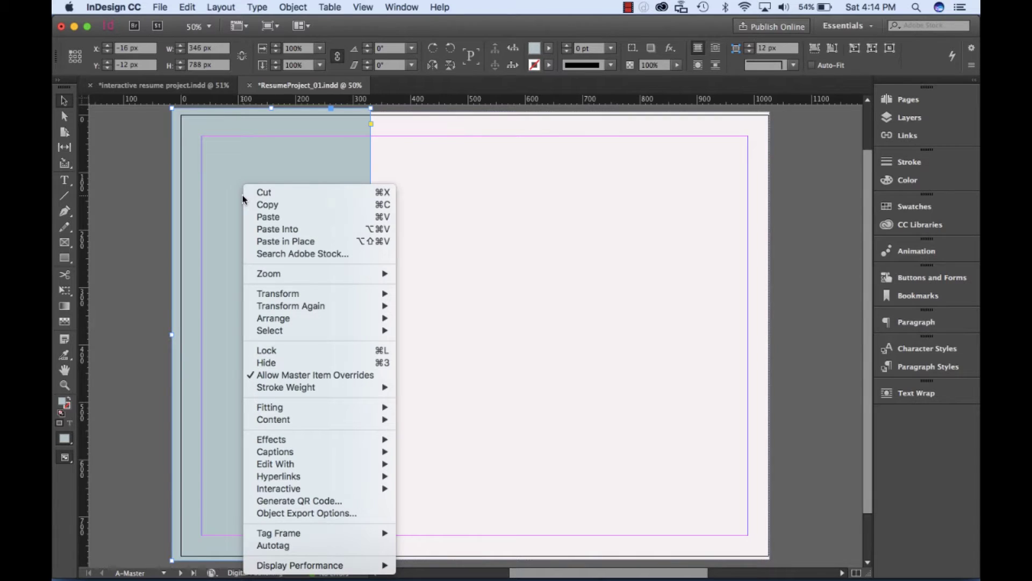
click(262, 350)
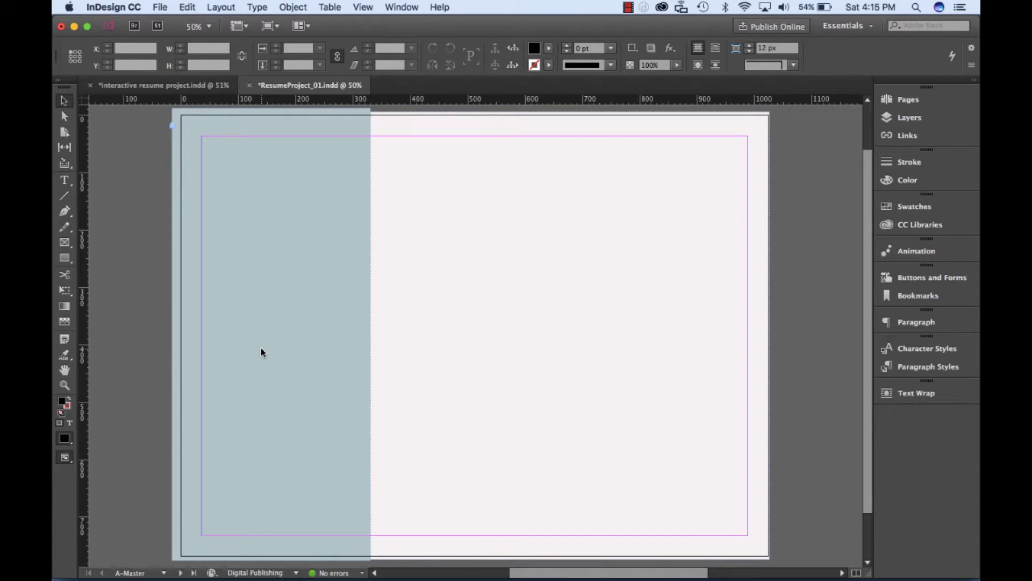
- Show the Pages panel, check master items on page 1, and return to A-Master
click(903, 99)
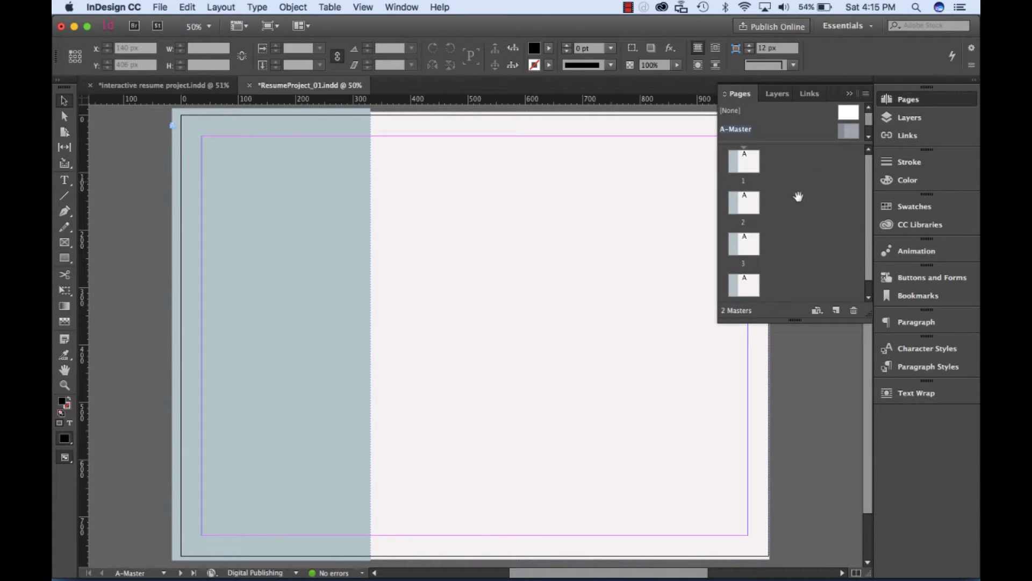
double_click(751, 168)
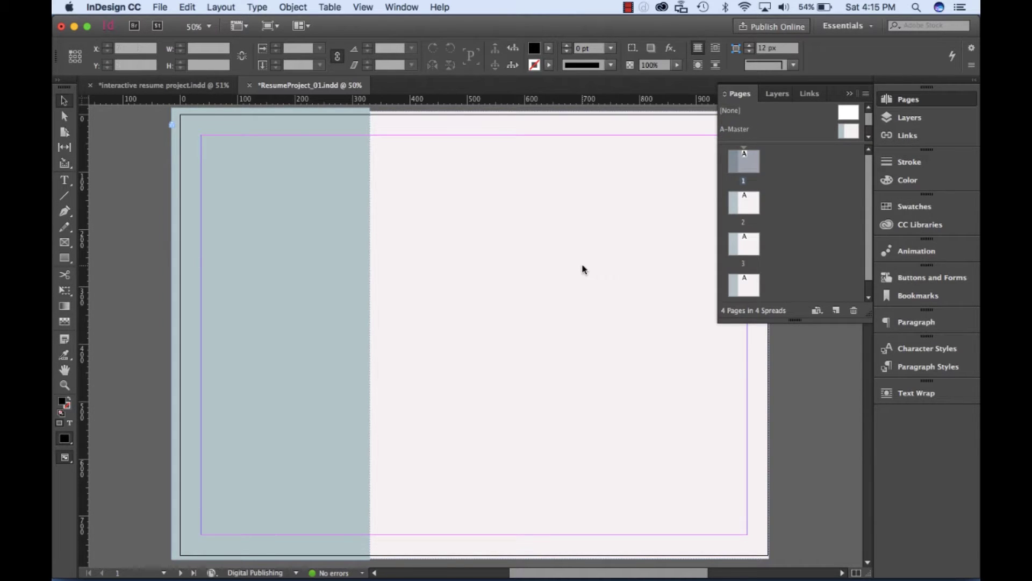
click(127, 574)
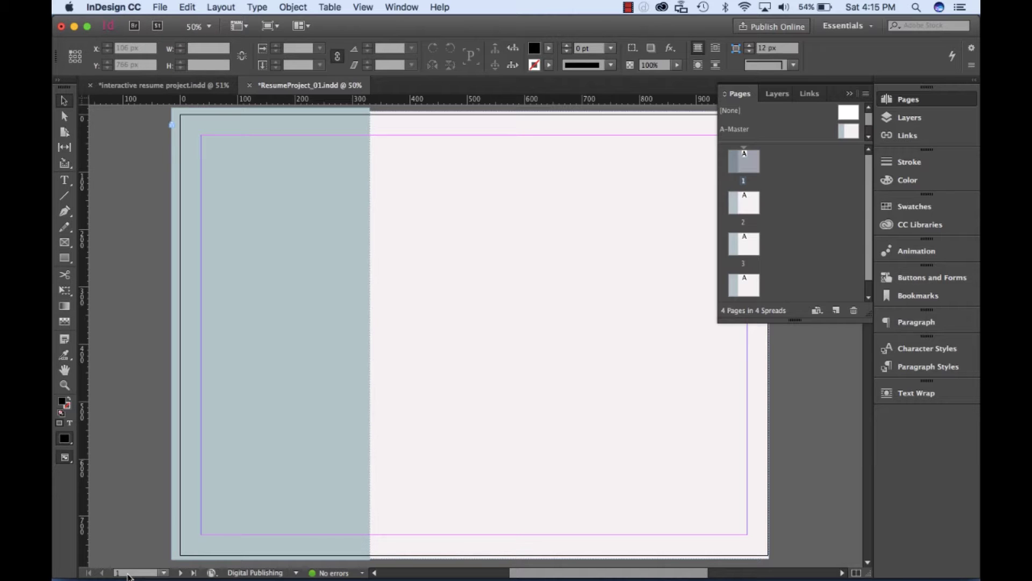
double_click(848, 131)
click(125, 574)
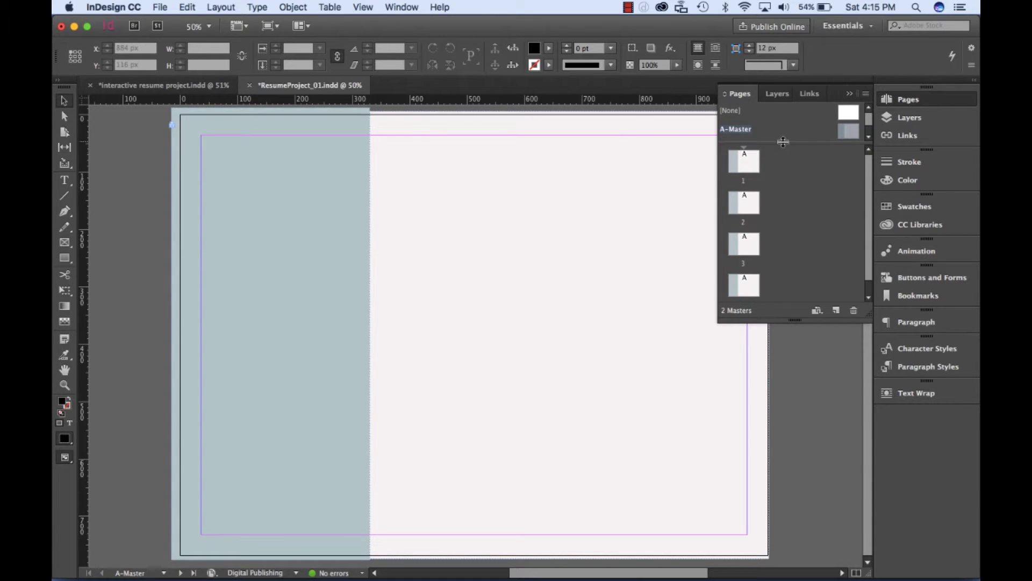
- Revisit page 1, then go back to A-Master and select the sidebar rectangle
double_click(756, 166)
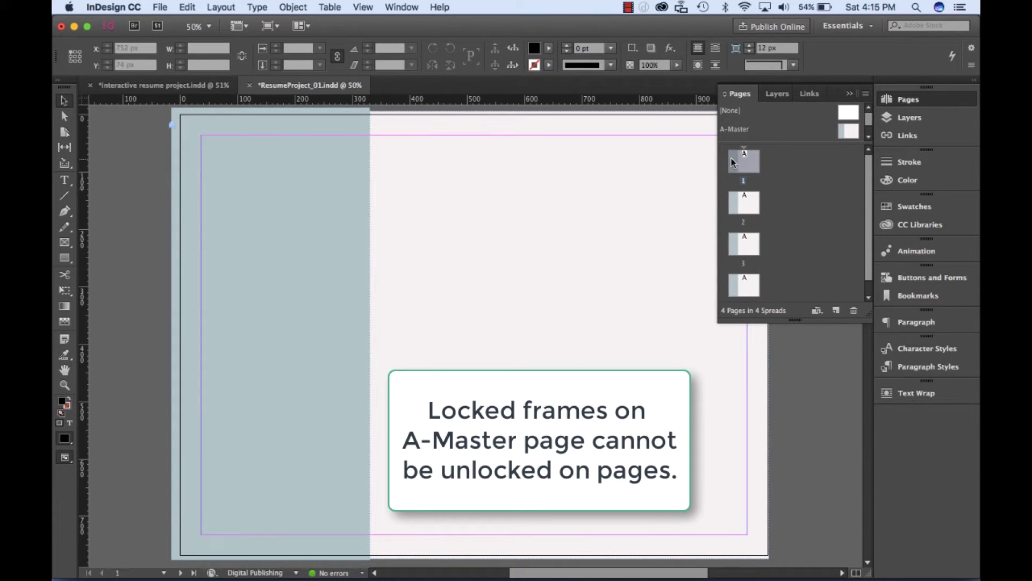
double_click(851, 132)
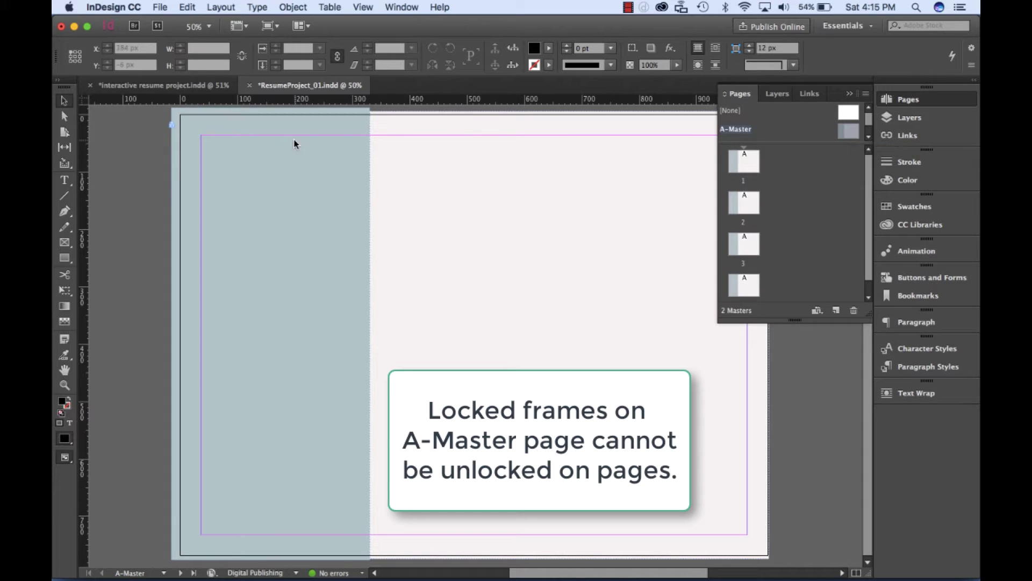
click(171, 128)
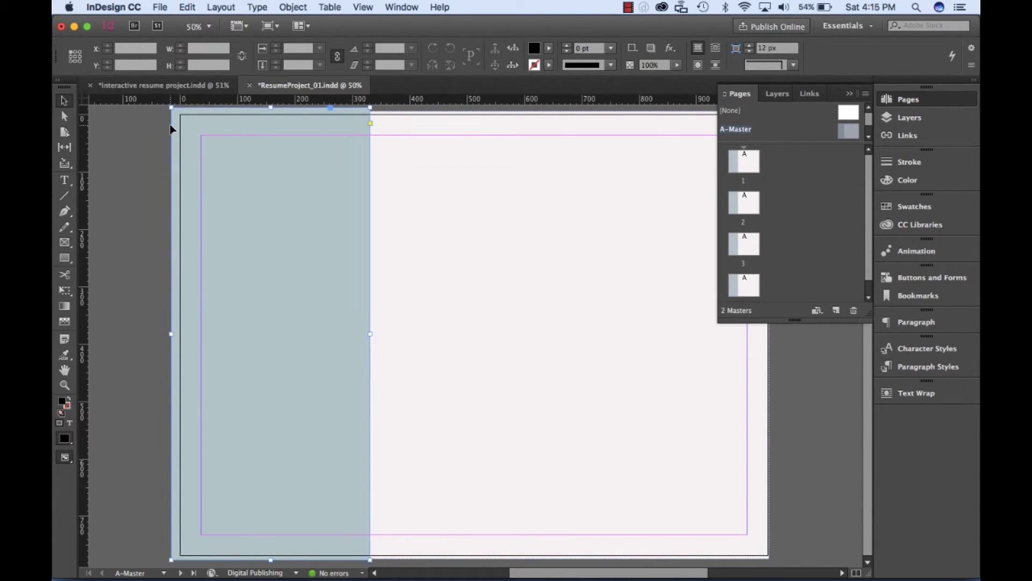
- Shift the sidebar to X -14 px, just past the page's left edge
mouse_move(213, 156)
mouse_down()
mouse_move(194, 157)
mouse_move(221, 159)
mouse_move(188, 160)
mouse_move(222, 156)
mouse_up()
key(Right)
key(Right)
key(Right)
key(Right)
key(Right)
key(Right)
key(Left)
key(Left)
key(Left)
key(Left)
key(Left)
key(Left)
key(Left)
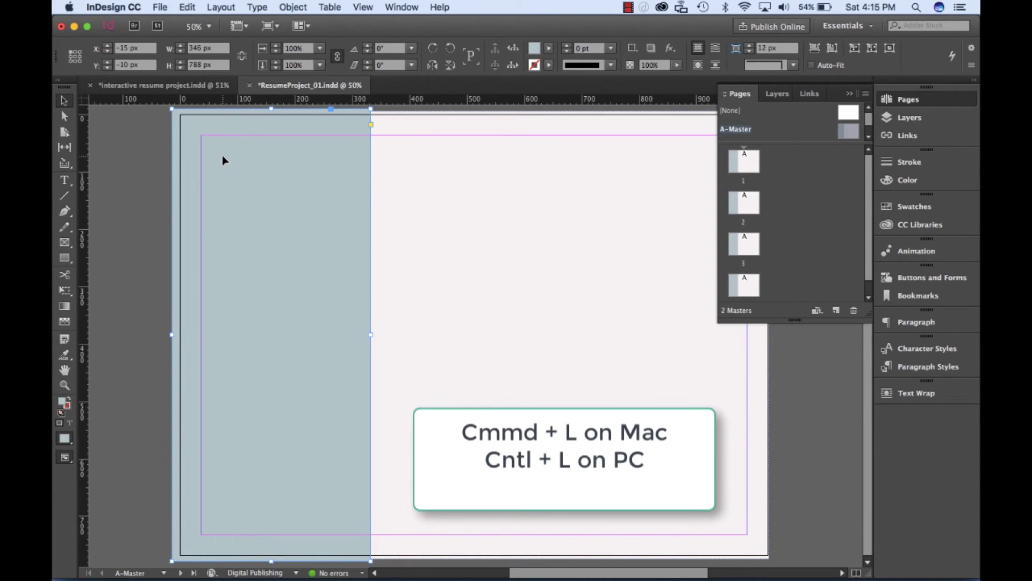
- Lock the sidebar rectangle again and view page 1
right_click(223, 159)
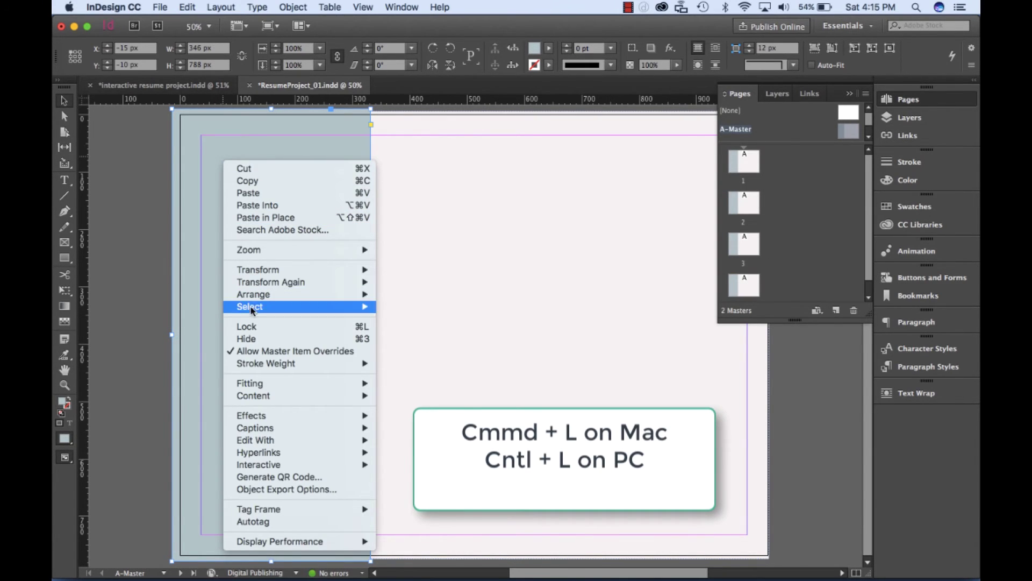
click(255, 328)
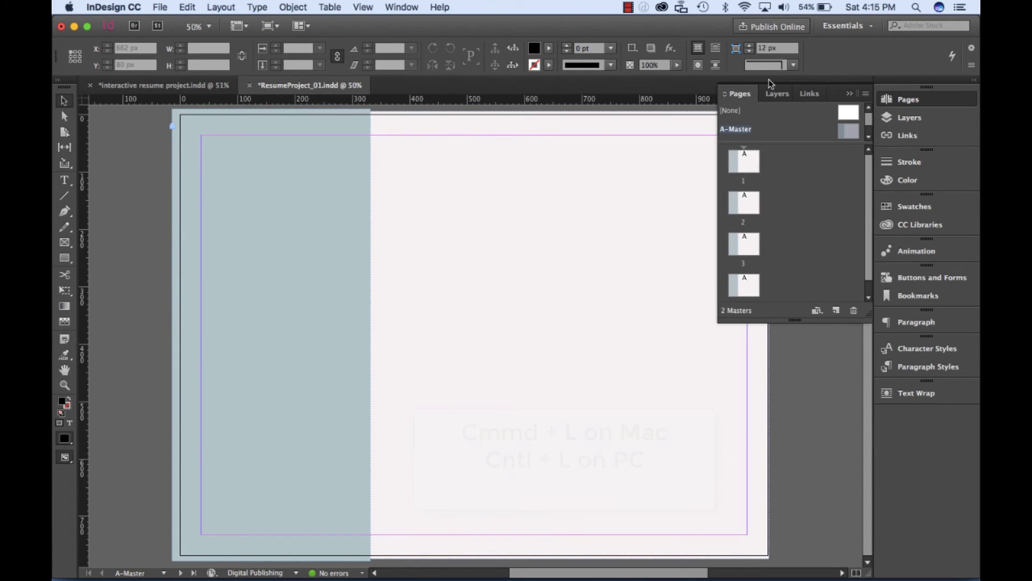
double_click(749, 171)
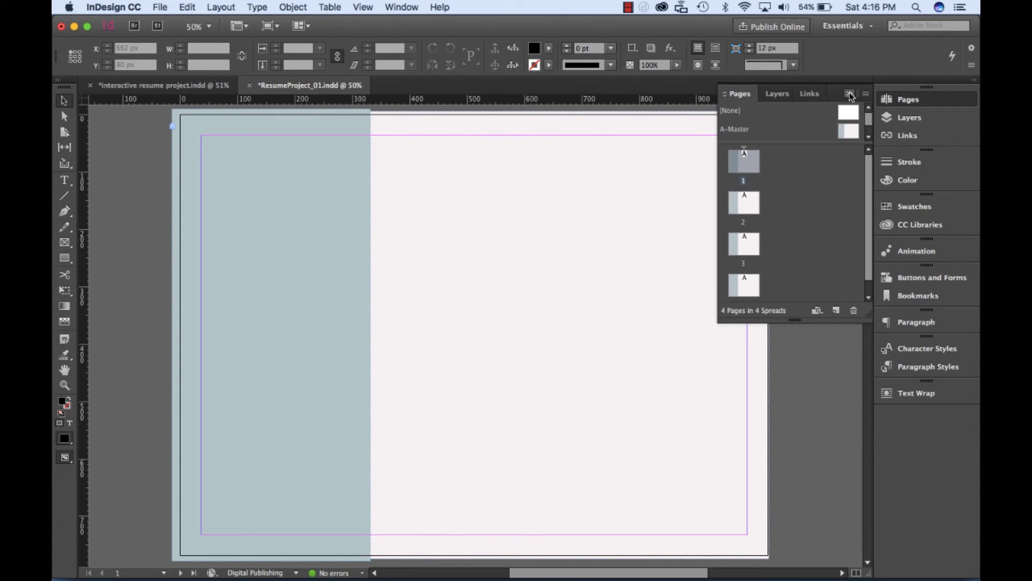
- Close the Pages panel, check pages 2–4 for the sidebar, then return to page 1
click(850, 95)
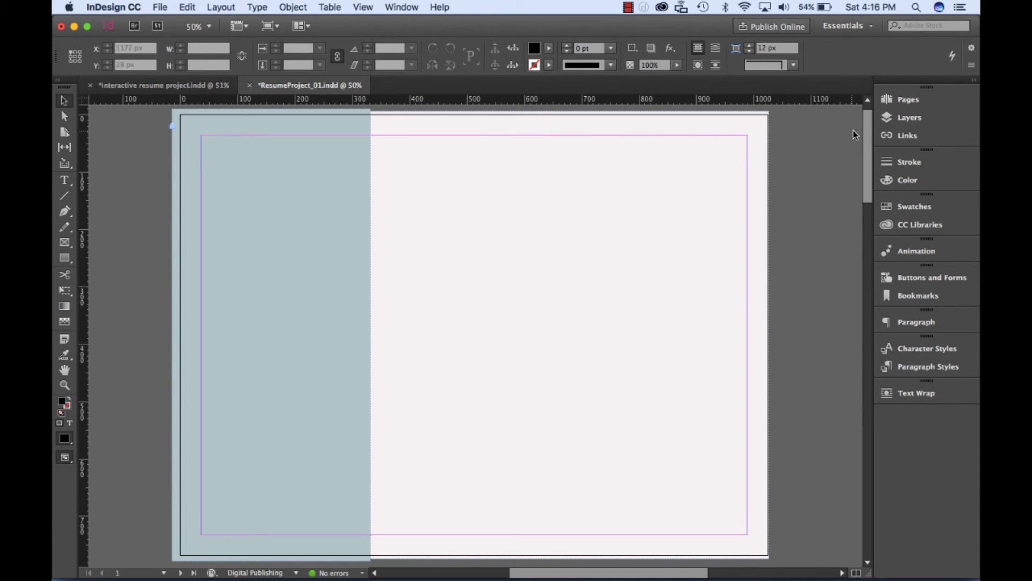
drag(867, 145, 872, 494)
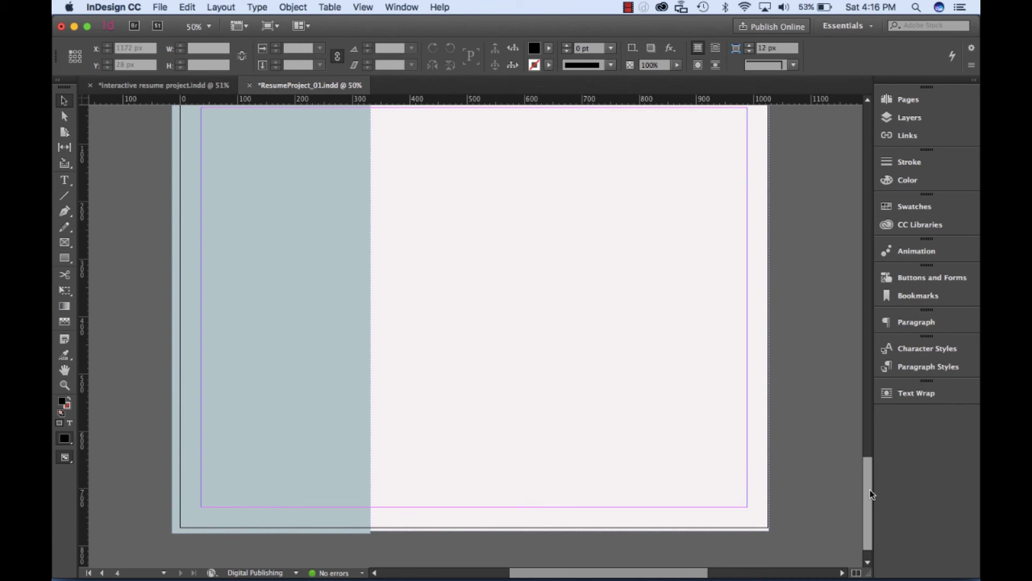
key(super+0)
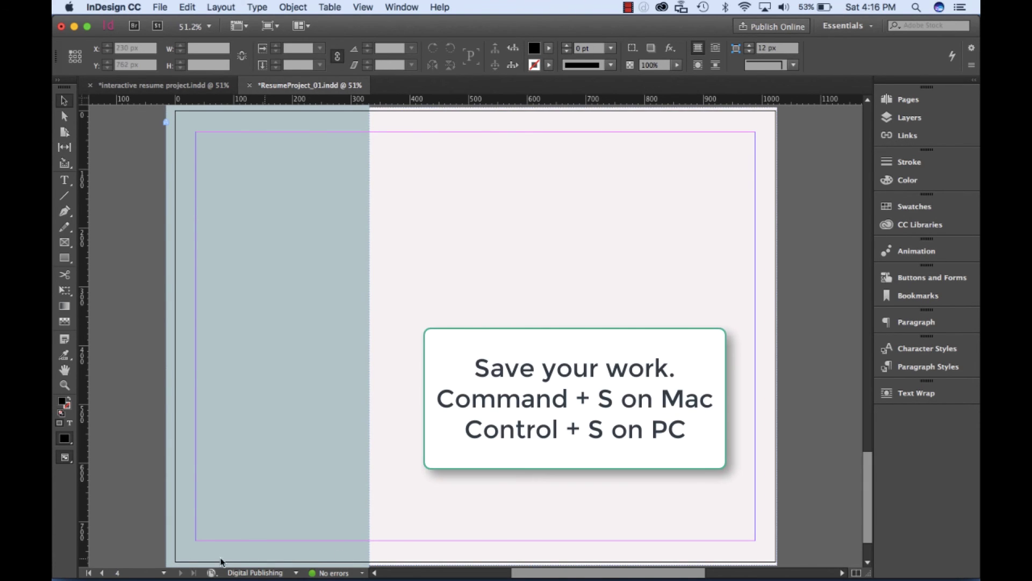
click(164, 572)
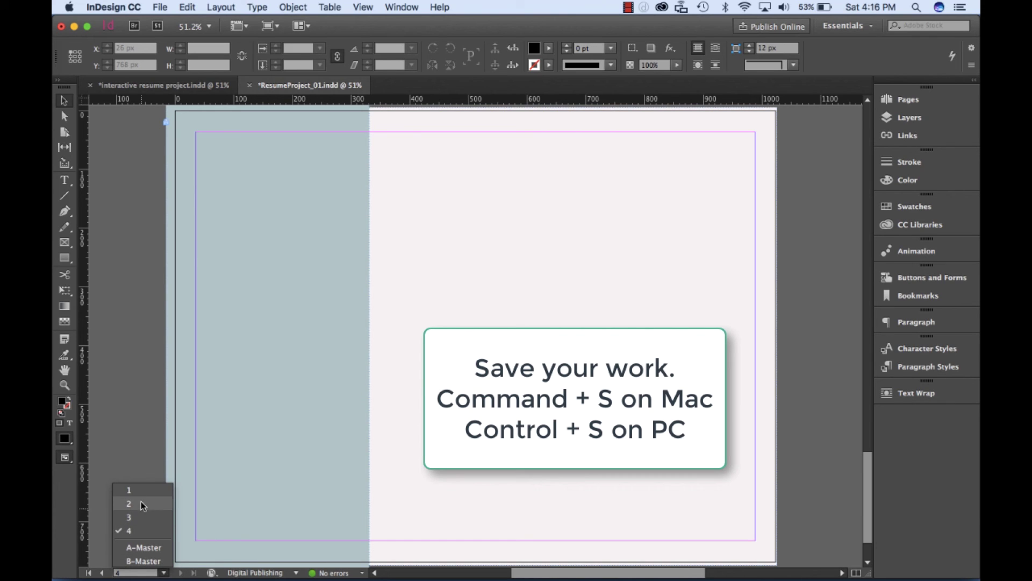
click(138, 489)
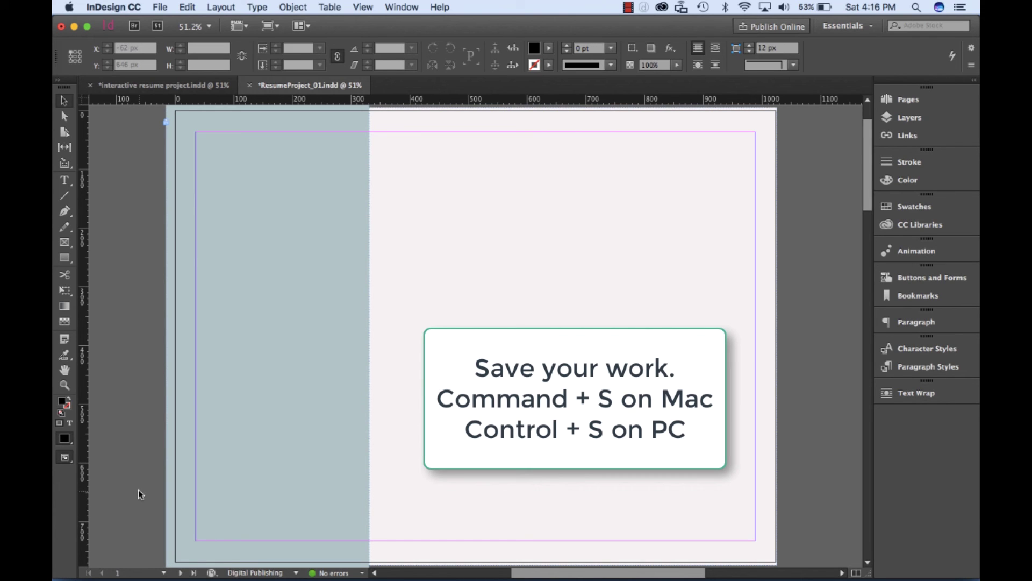